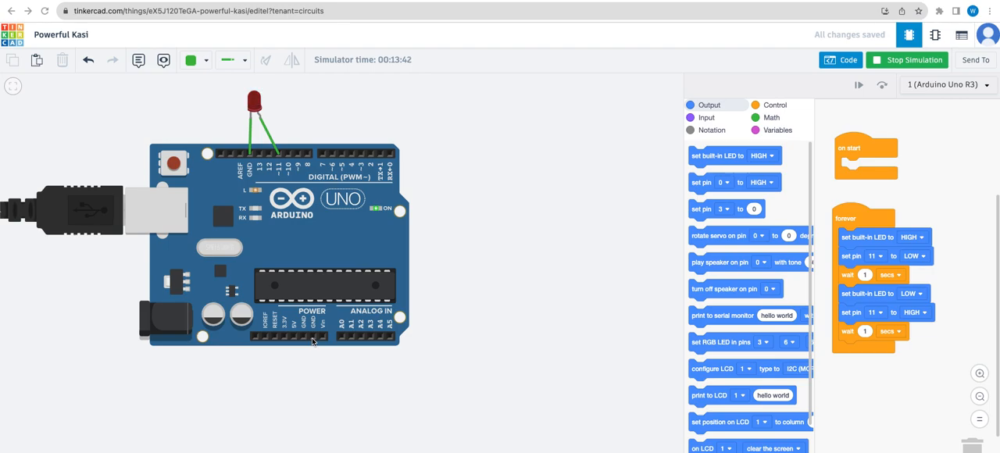
- Stop the running simulation and place a small breadboard beside the Arduino Uno
left_click(887, 64)
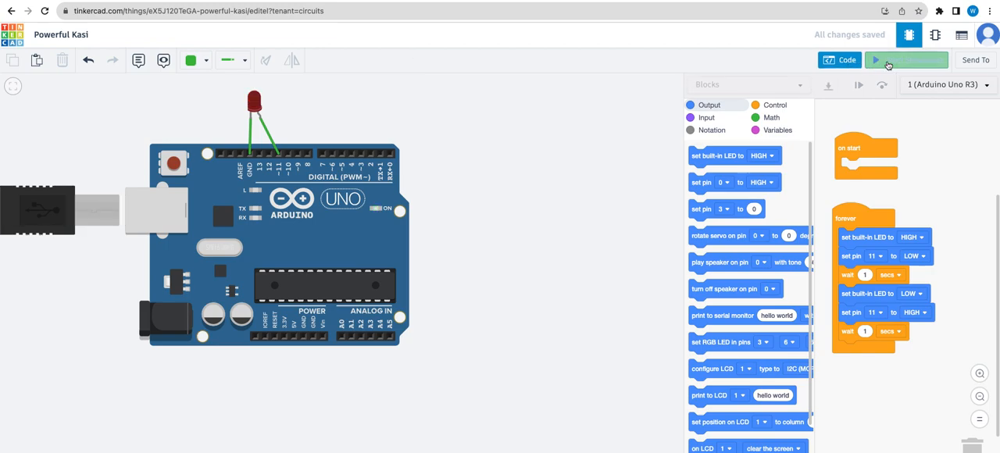
left_click(840, 62)
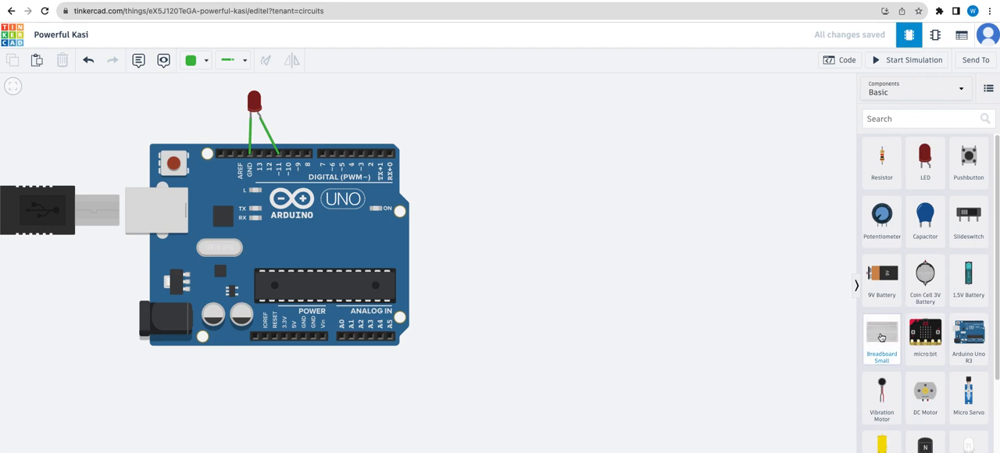
left_click_drag(884, 337, 591, 247)
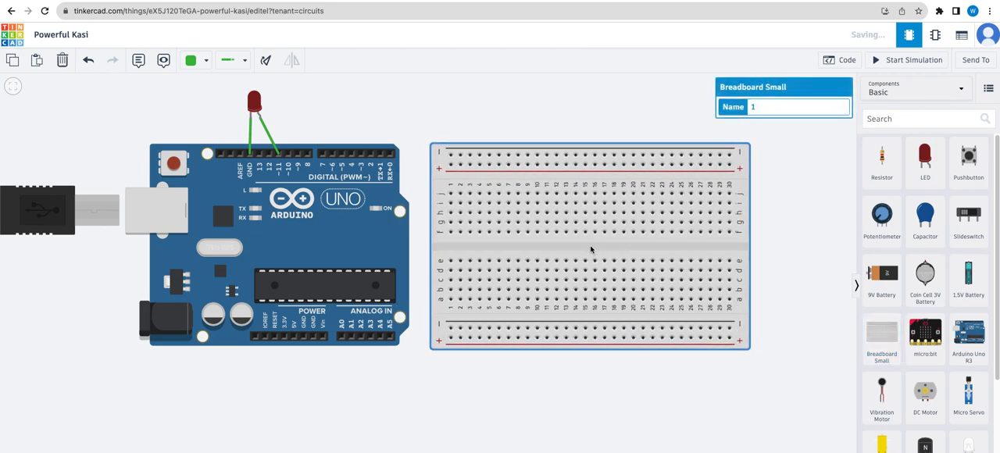
left_click(540, 411)
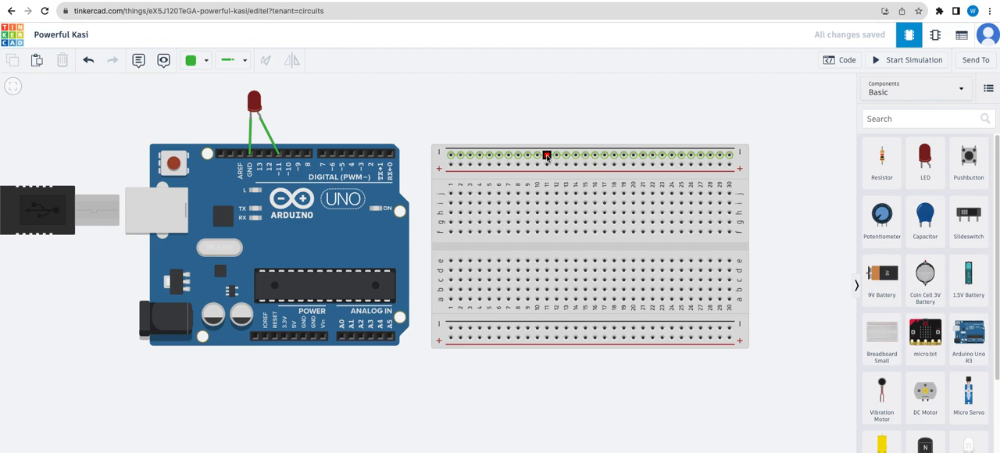
- Delete the existing LED above the Arduino together with its wires to GND and pin 11
left_click(252, 103)
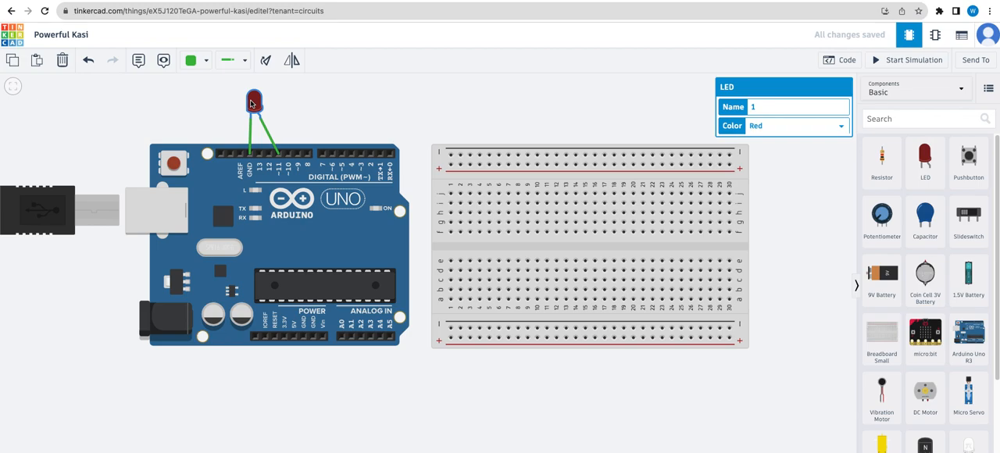
key("Delete")
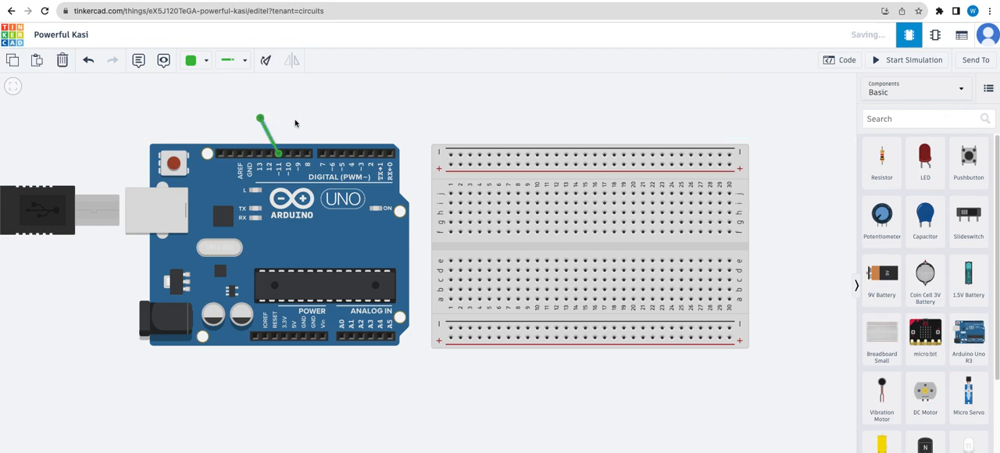
key("Delete")
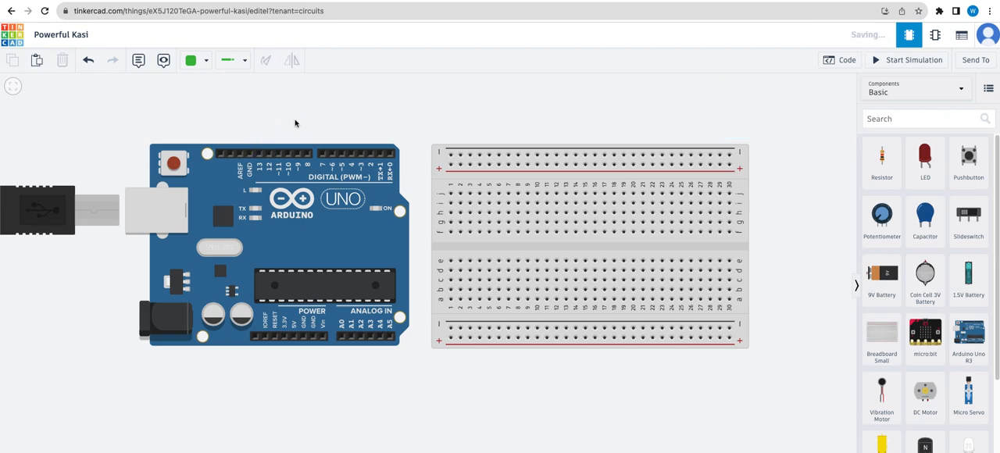
- Wire the Arduino's digital-side GND pin to the first hole of the breadboard's upper negative rail, routing it above the board
left_click(249, 155)
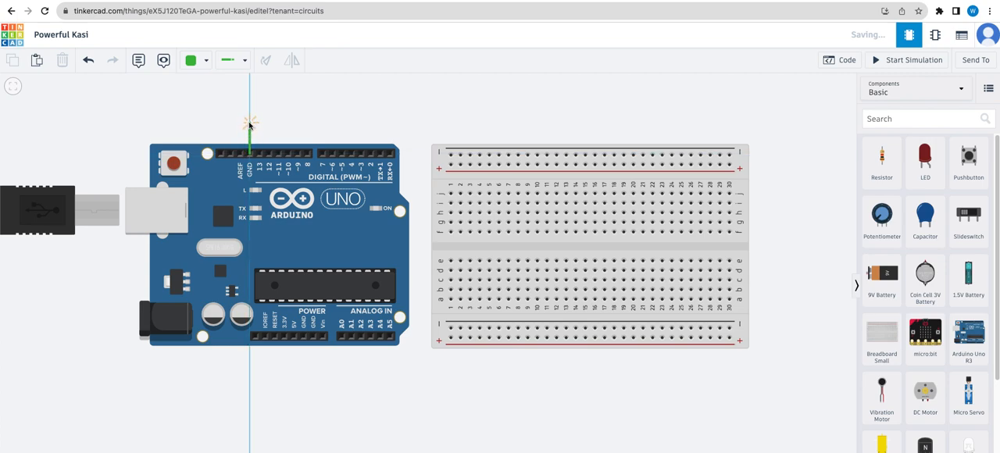
left_click(248, 117)
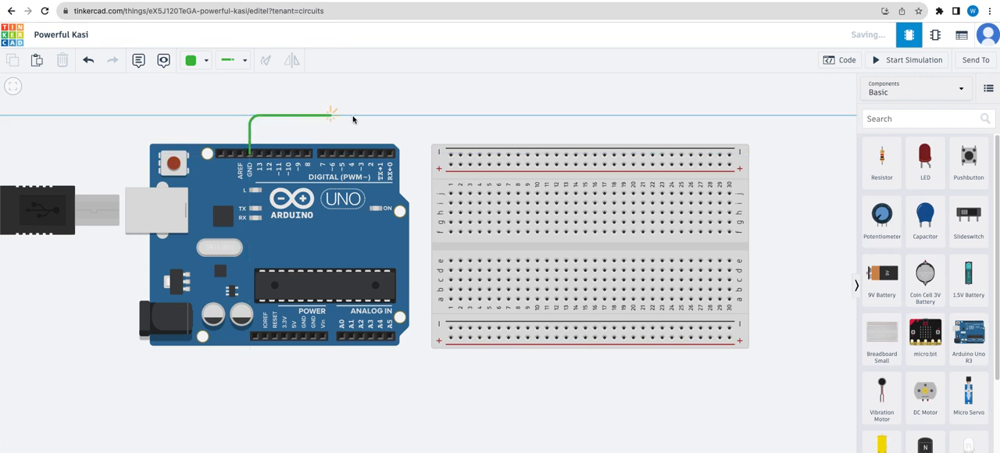
left_click(447, 117)
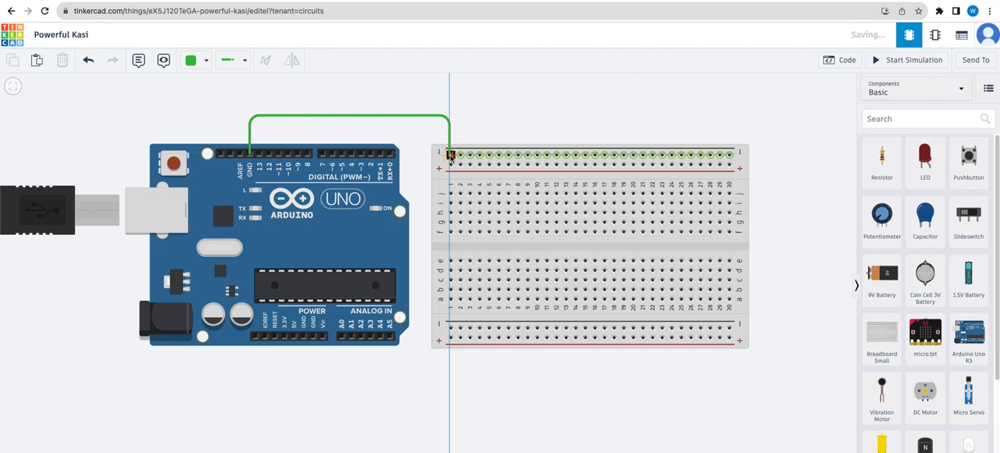
left_click(450, 154)
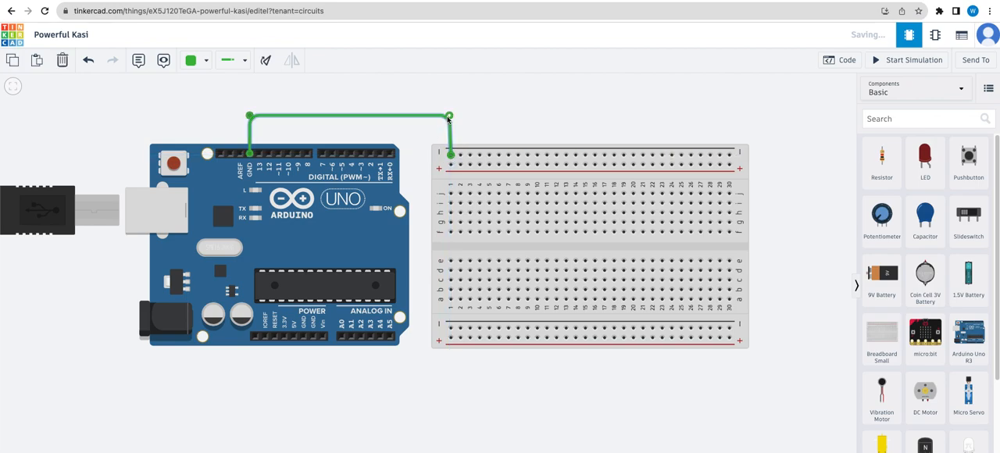
left_click(475, 89)
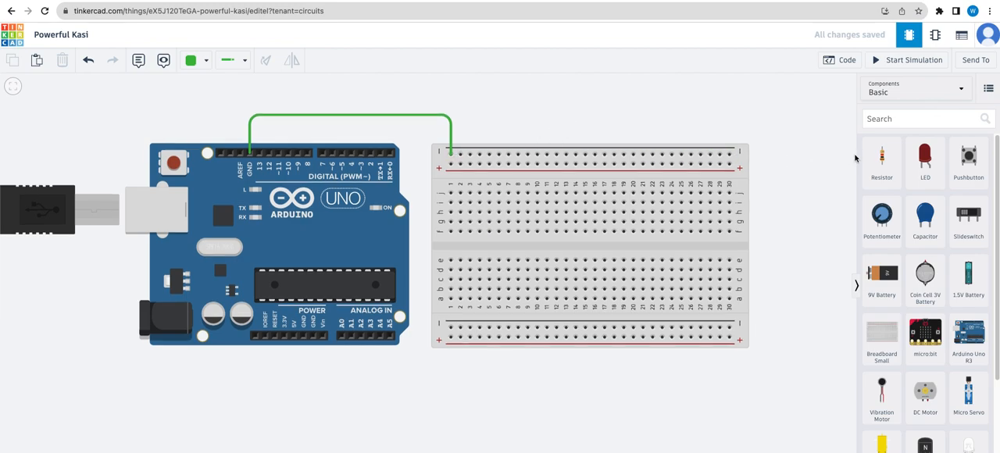
- Place three red LEDs on the upper half of the breadboard, with legs in columns 7–8, 13–14 and 17–18
left_click_drag(925, 157, 510, 195)
left_click(511, 195)
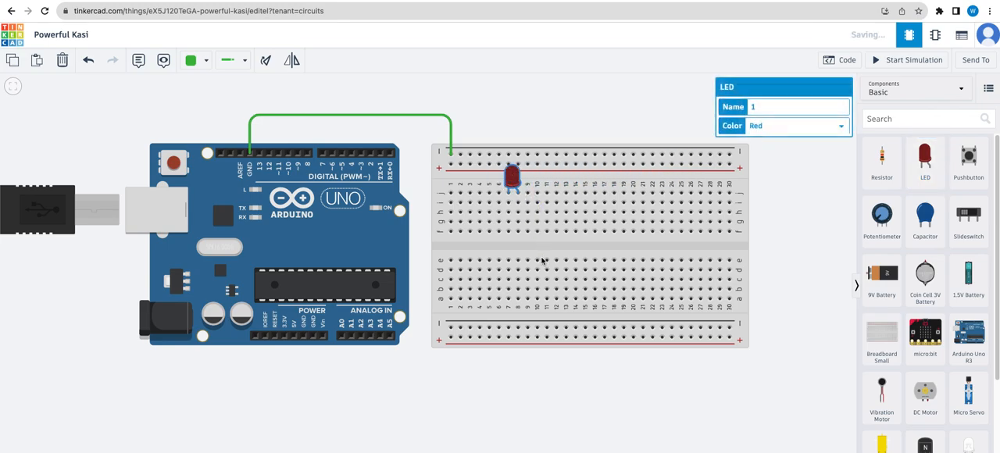
left_click_drag(925, 156, 570, 187)
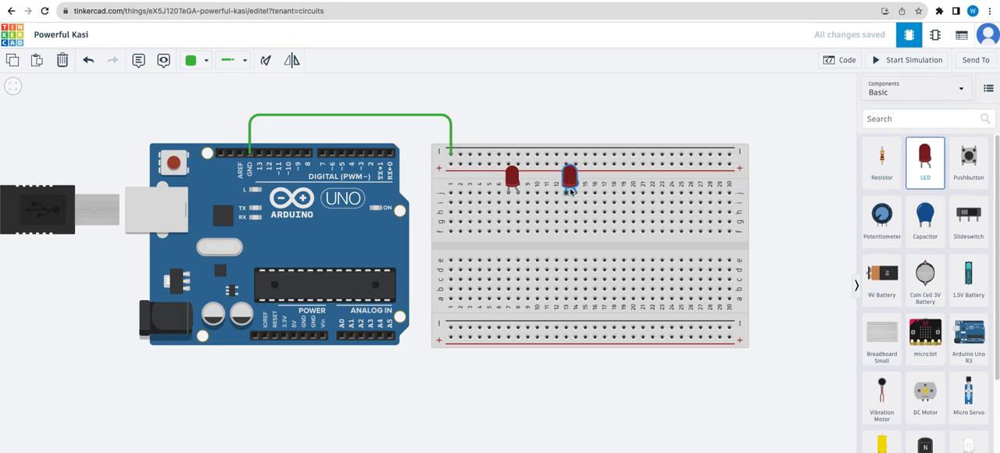
left_click_drag(924, 159, 607, 187)
left_click(461, 105)
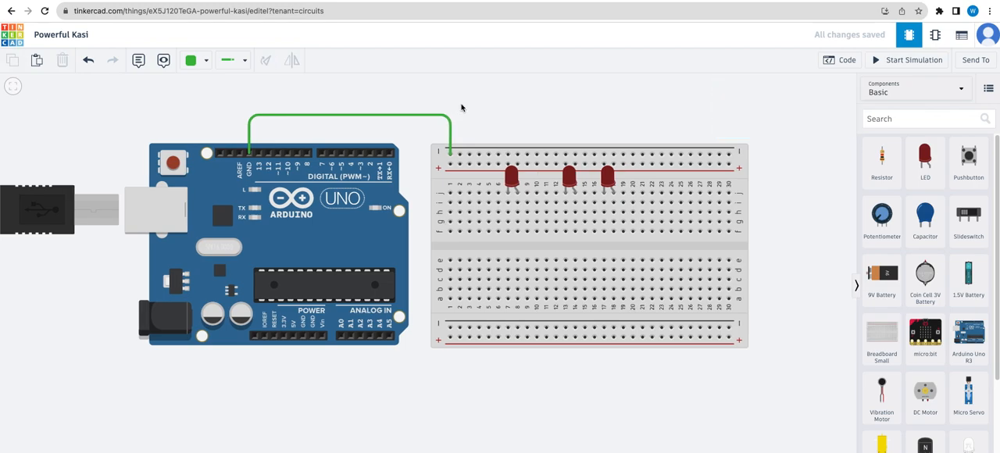
- Connect the upper negative rail to each LED's cathode column with wires ending in row h of columns 7, 13 and 17
left_click(469, 155)
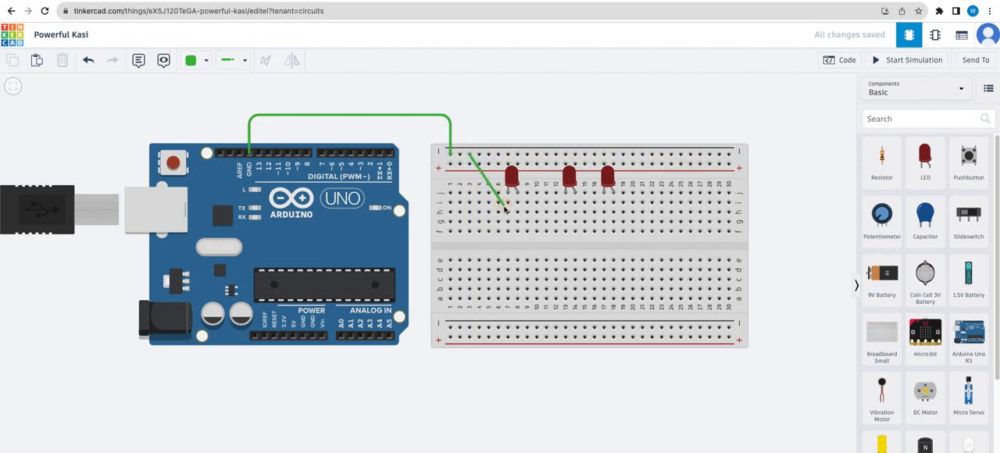
left_click(507, 212)
left_click(537, 154)
left_click(566, 211)
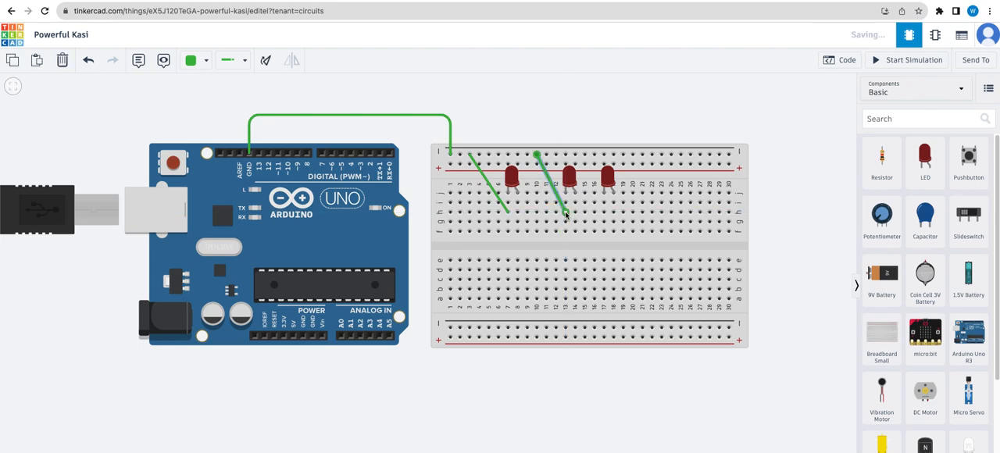
left_click(584, 157)
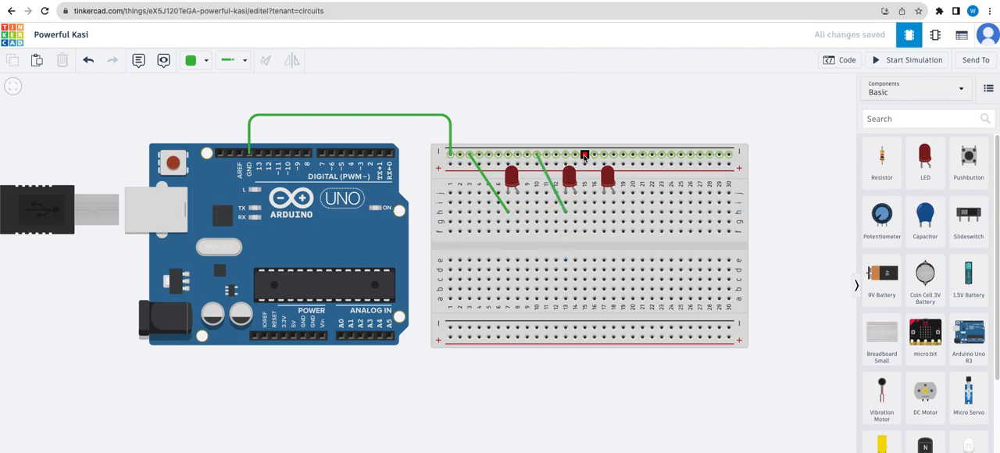
left_click(604, 213)
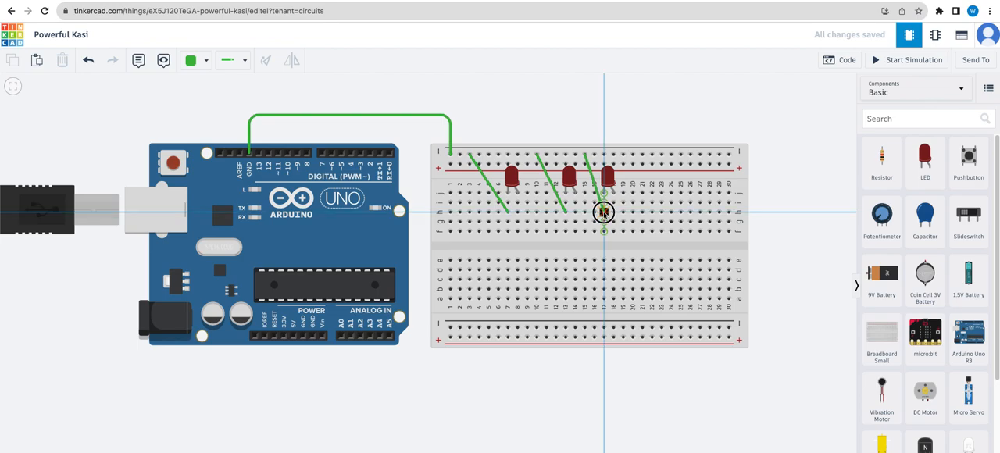
left_click(550, 115)
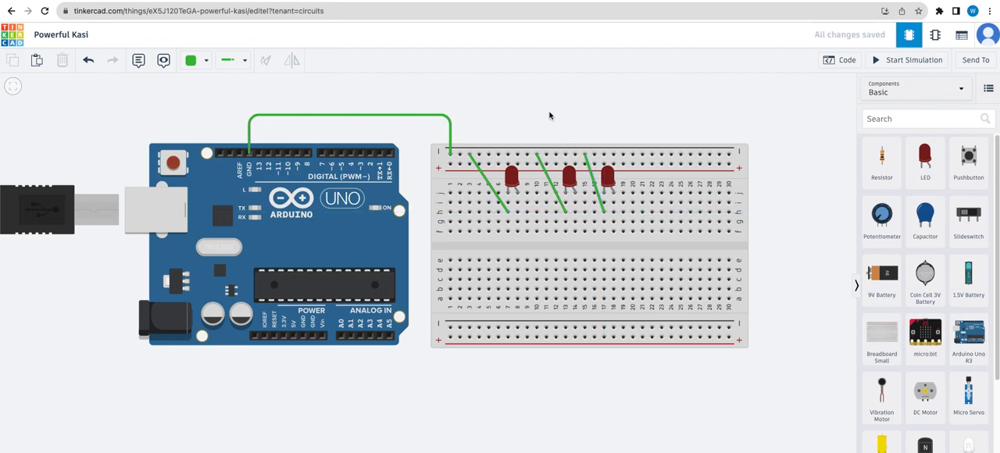
- Wire Arduino pin 2 to the first LED's anode at column 8, row h, routing it above the boards
left_click(371, 153)
left_click(371, 123)
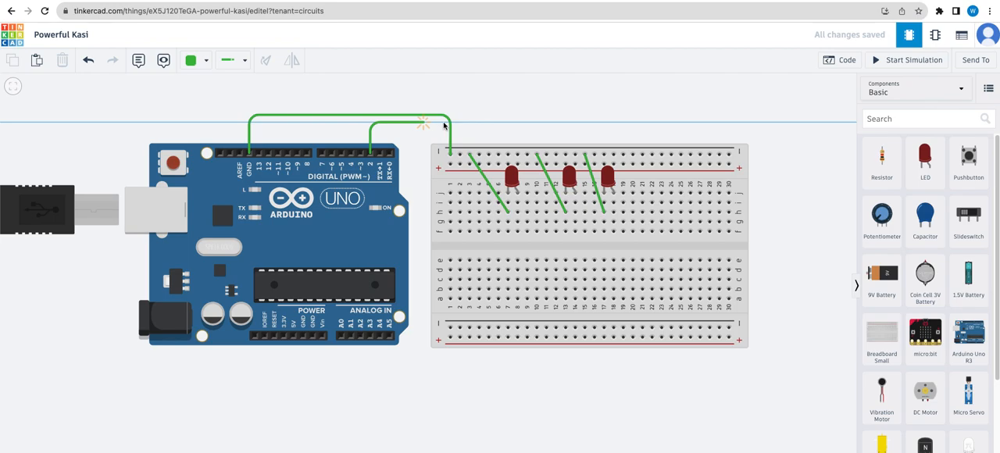
left_click(532, 122)
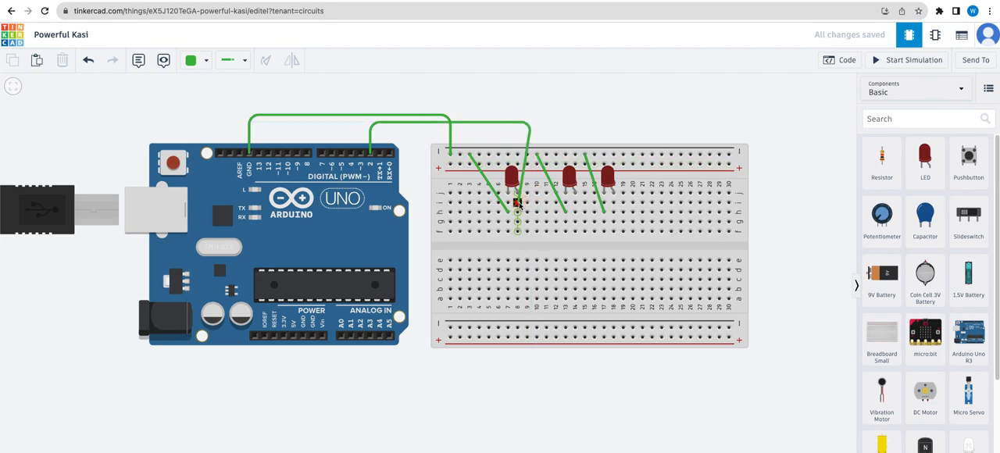
left_click(517, 210)
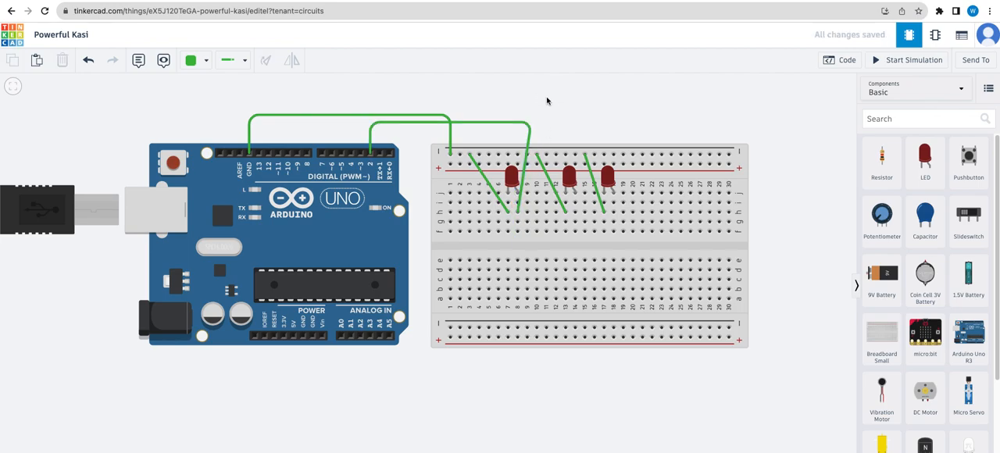
- Wire Arduino pin 5 to the second LED's anode at column 14, row i, routing it above the boards
left_click(340, 152)
left_click(341, 104)
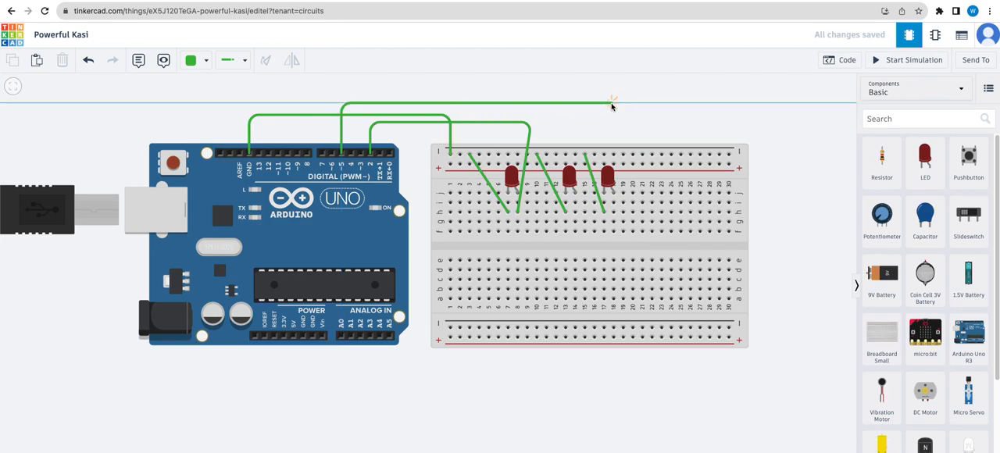
left_click(586, 106)
left_click(575, 203)
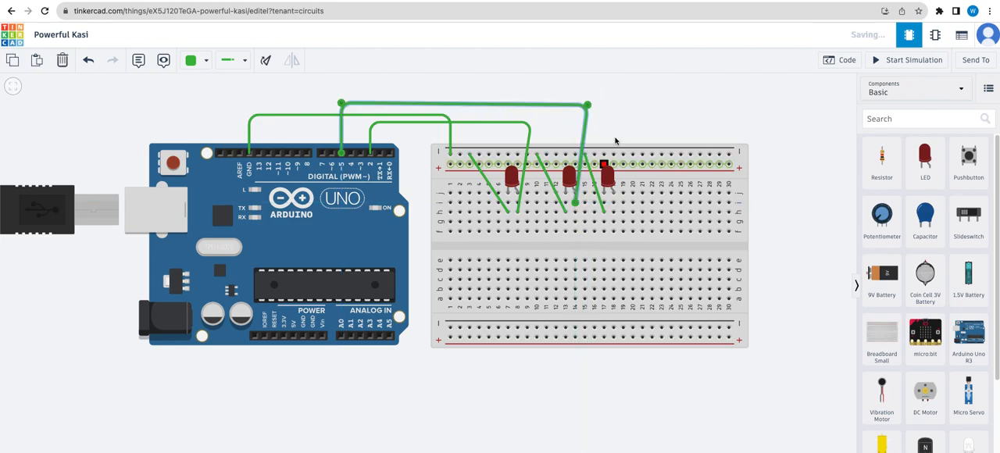
- Shift the third LED and its ground wire one column away from the second LED, to cathode column 18
left_click(587, 165)
left_click_drag(585, 156, 595, 155)
left_click_drag(605, 213, 614, 213)
left_click_drag(608, 176, 618, 177)
left_click(620, 123)
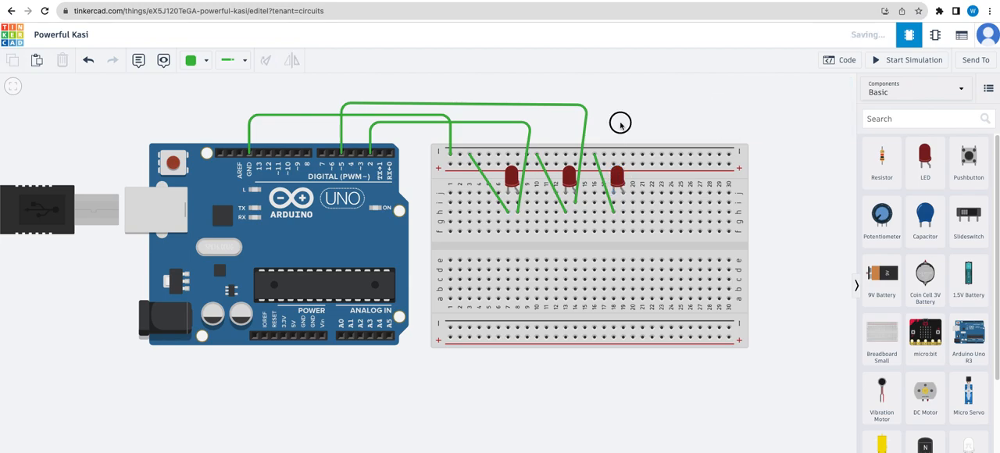
- Wire Arduino pin 7 to the third LED's anode at column 19, row h, routing it above the other wires
left_click(322, 152)
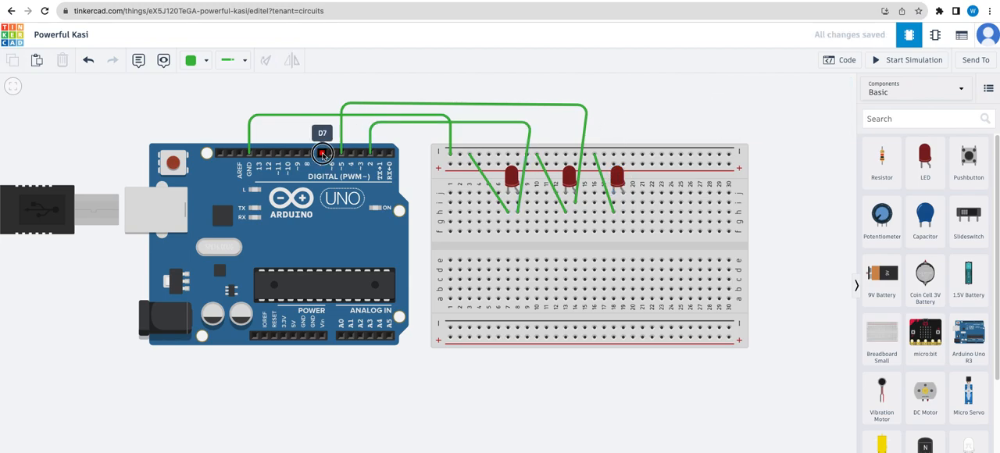
left_click(322, 87)
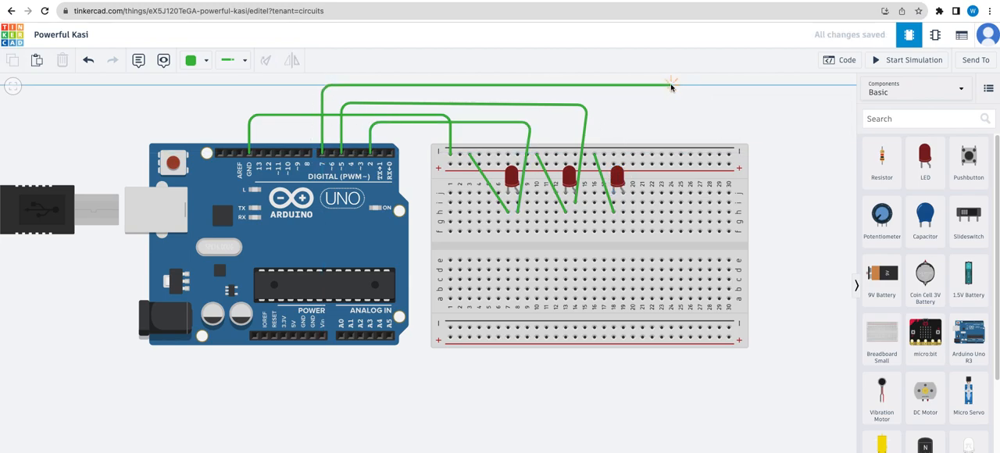
left_click(646, 86)
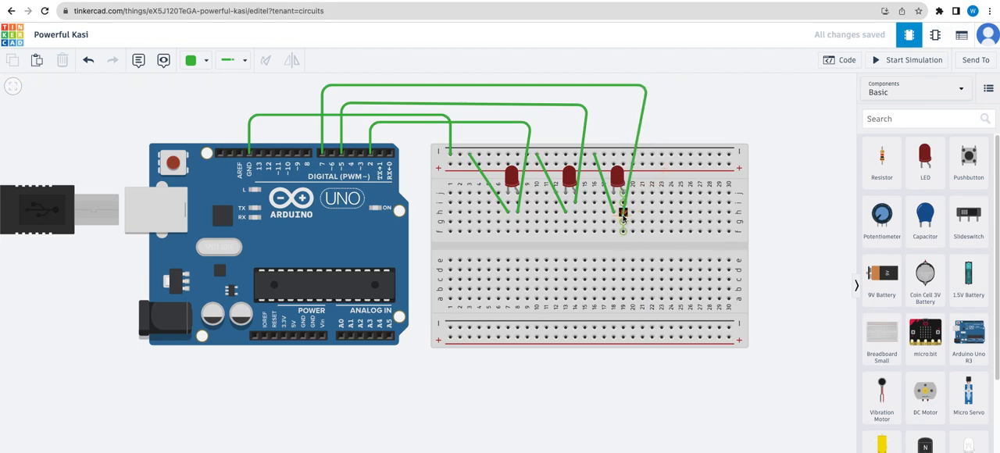
left_click(622, 211)
left_click(692, 108)
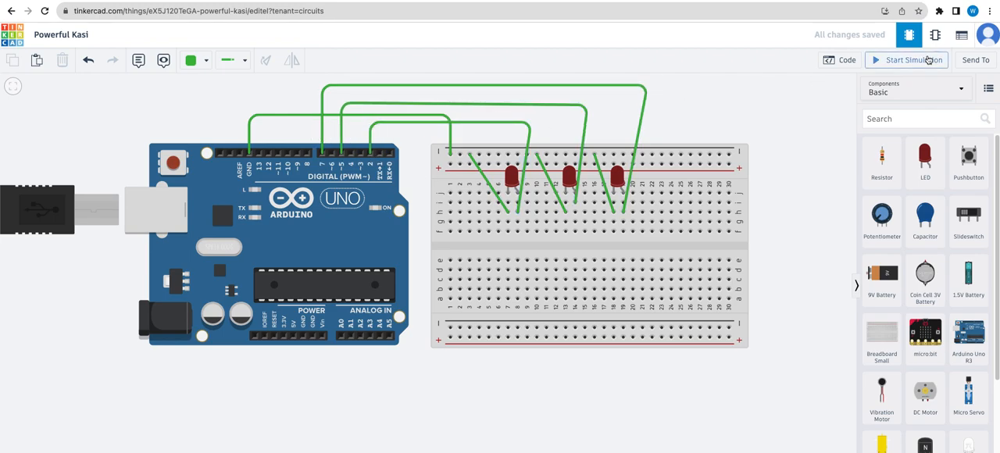
- Replace the existing blocks in the code's forever loop with three "set pin 0 to HIGH" blocks
left_click(842, 63)
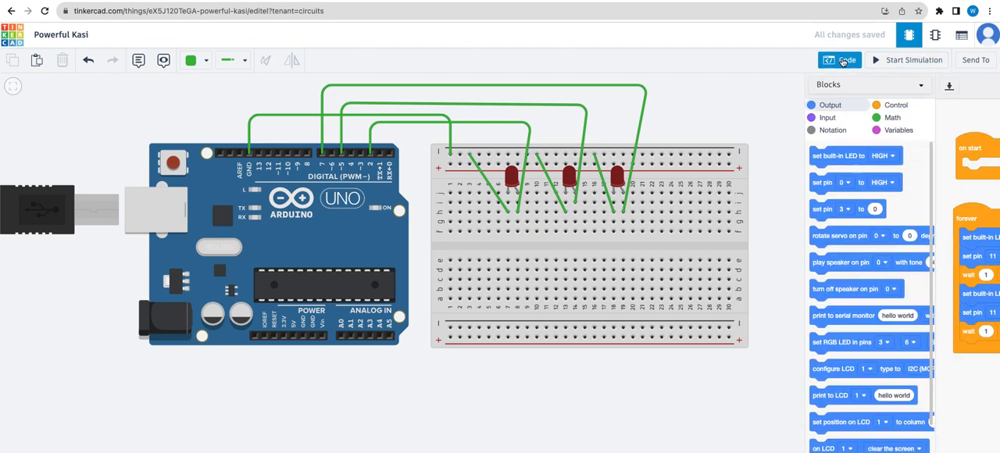
left_click_drag(865, 238, 762, 258)
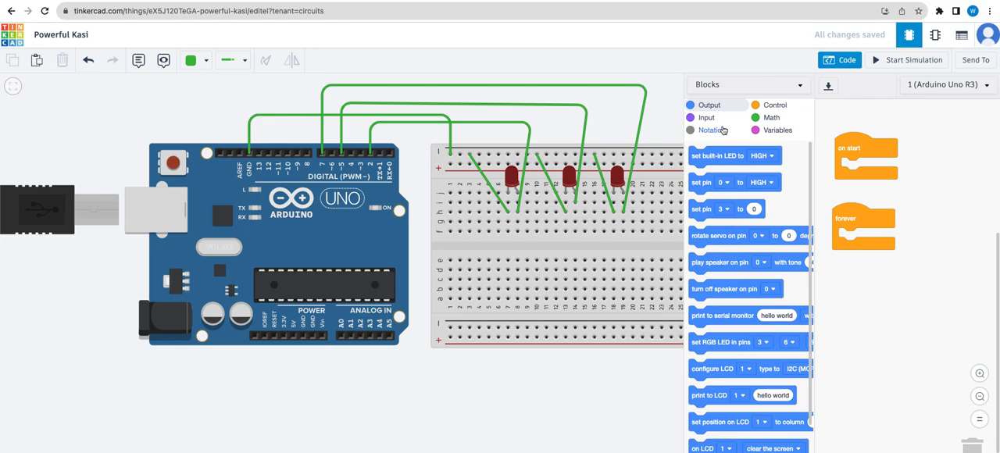
left_click_drag(699, 182, 836, 235)
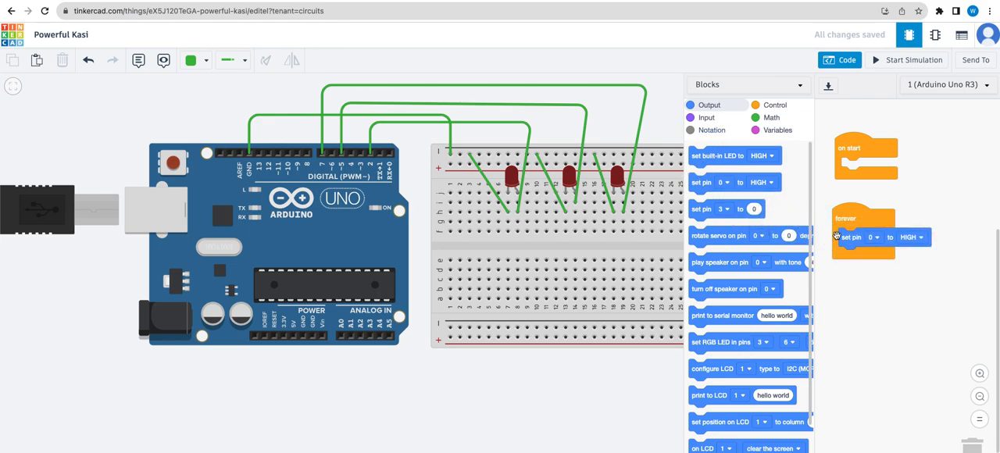
right_click(840, 236)
left_click(856, 242)
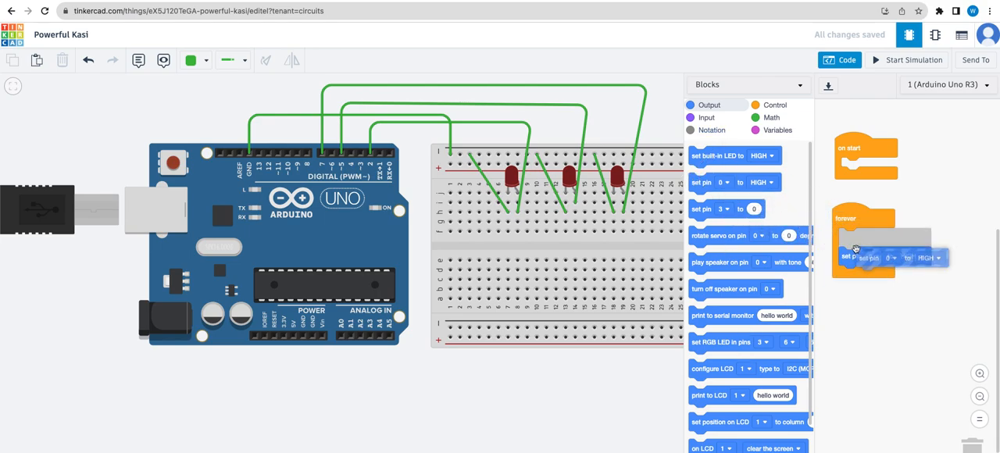
left_click(842, 253)
right_click(859, 255)
left_click(872, 261)
left_click(849, 276)
- Set the pins of the forever loop's three HIGH blocks to 2, 5 and 7, in order
left_click(876, 238)
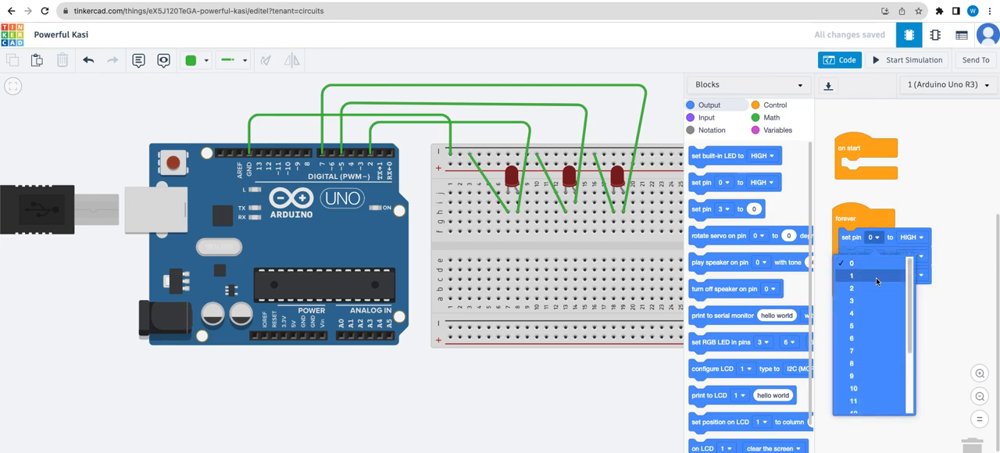
left_click(852, 289)
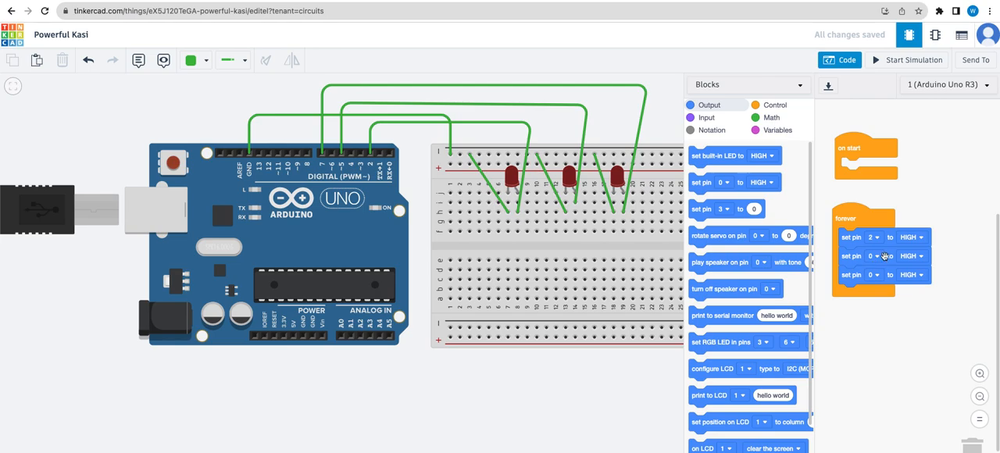
left_click(876, 258)
left_click(869, 344)
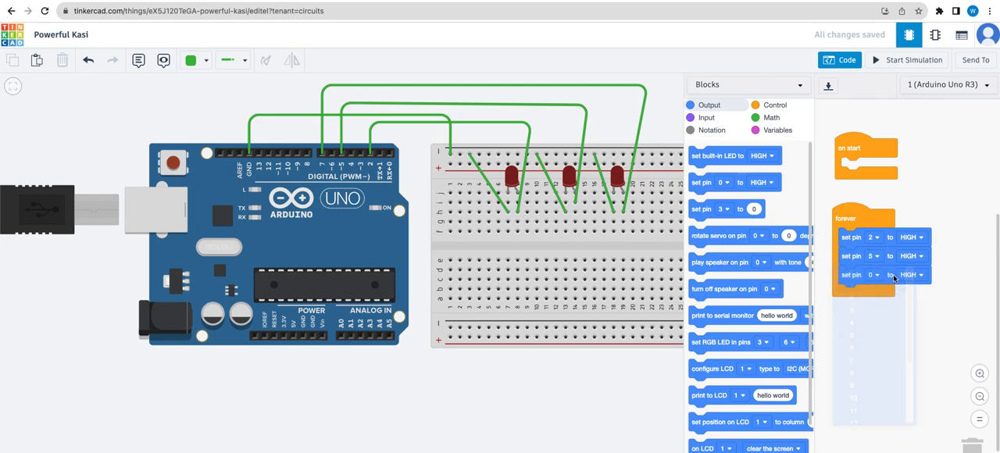
left_click(876, 274)
left_click(853, 389)
- Add a 1-second wait after the pin 7 block, and append a duplicate of all four blocks beneath it in the forever loop
left_click(775, 104)
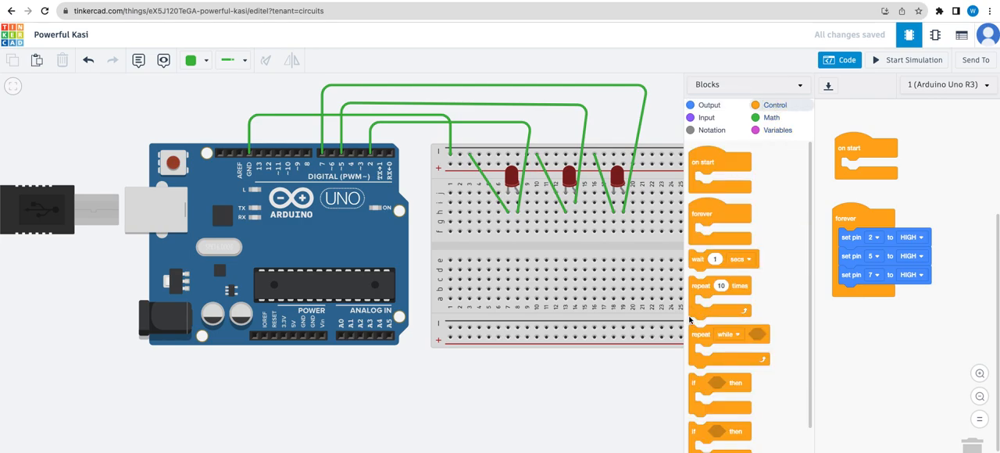
left_click_drag(704, 258, 852, 294)
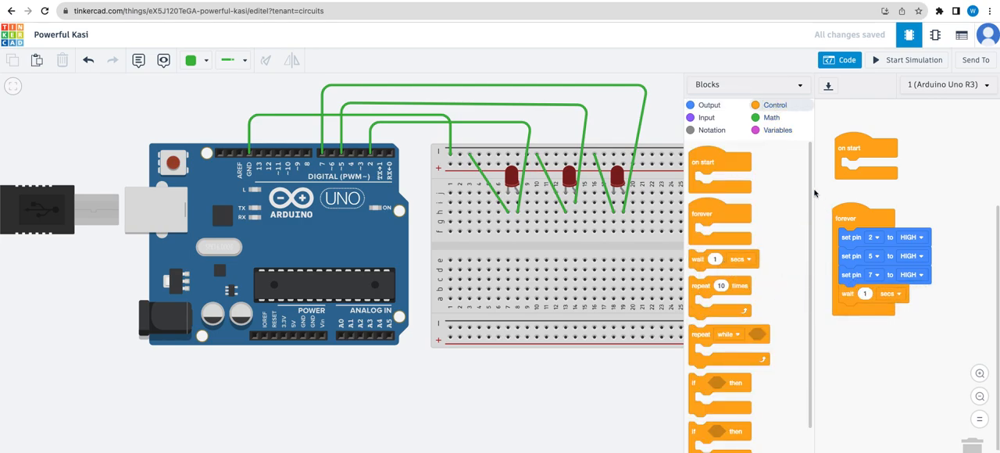
right_click(857, 238)
left_click(885, 244)
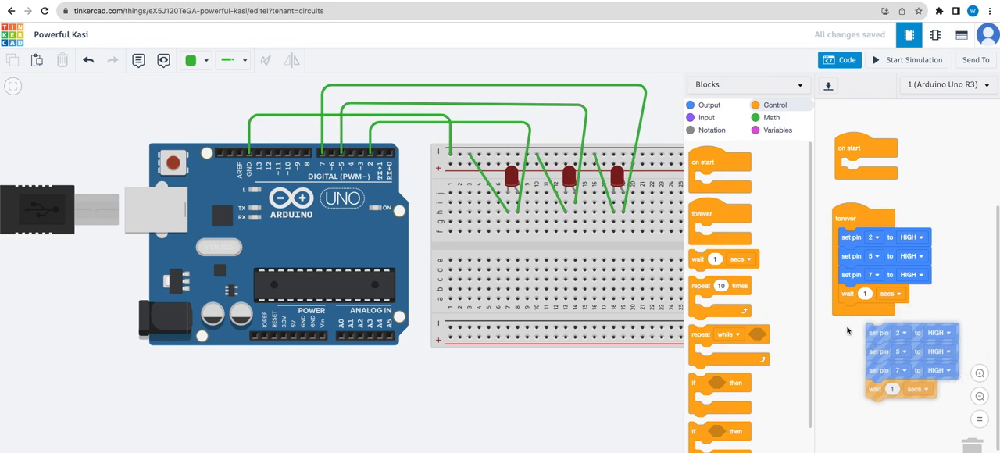
left_click(887, 319)
- Set pins 2, 5 and 7 to LOW in the duplicated group of blocks
left_click(920, 315)
left_click(906, 350)
left_click(925, 331)
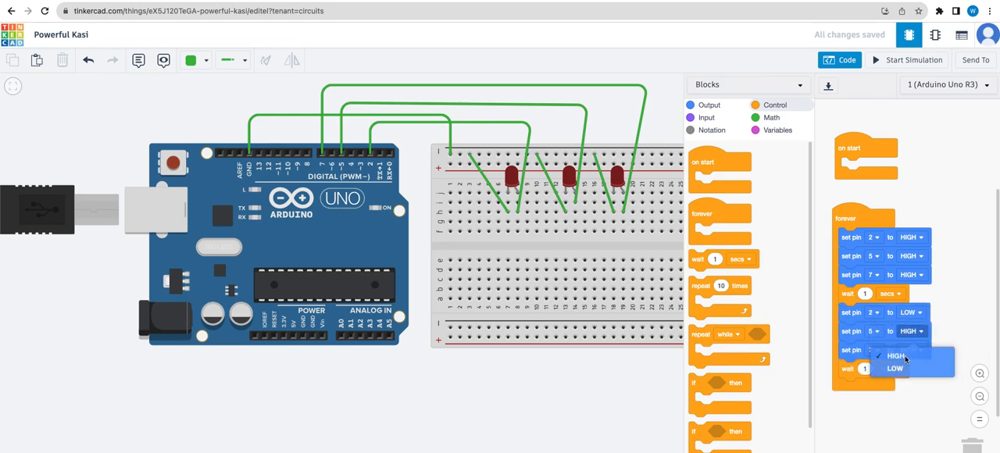
left_click(895, 369)
left_click(920, 350)
left_click(894, 388)
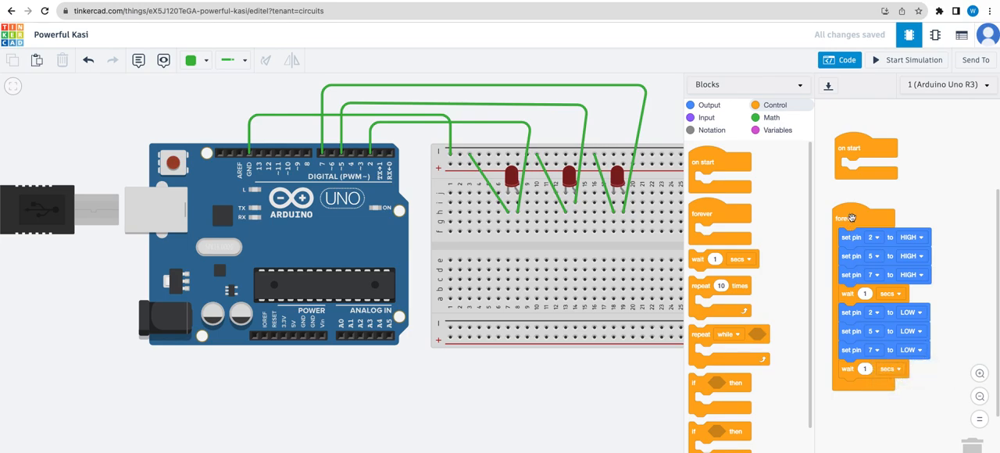
- Start the simulation to watch the three LEDs, and hide the code editor
left_click(899, 62)
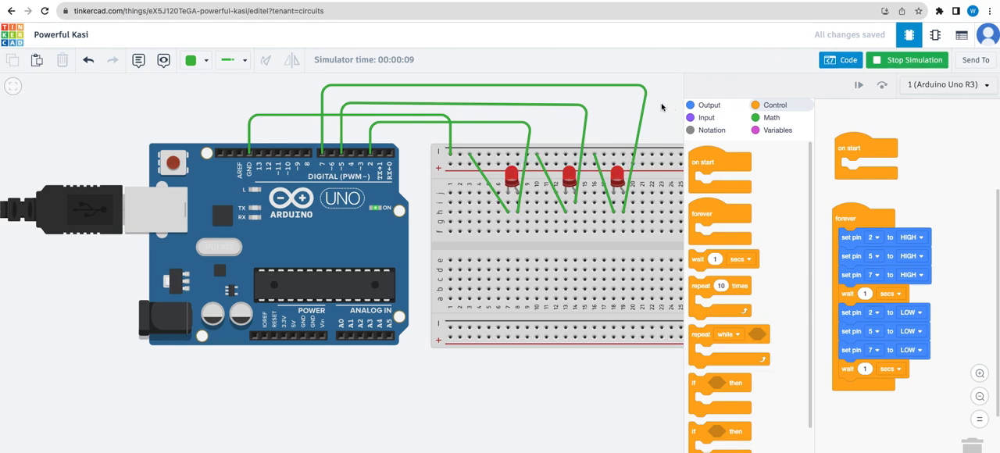
left_click(840, 65)
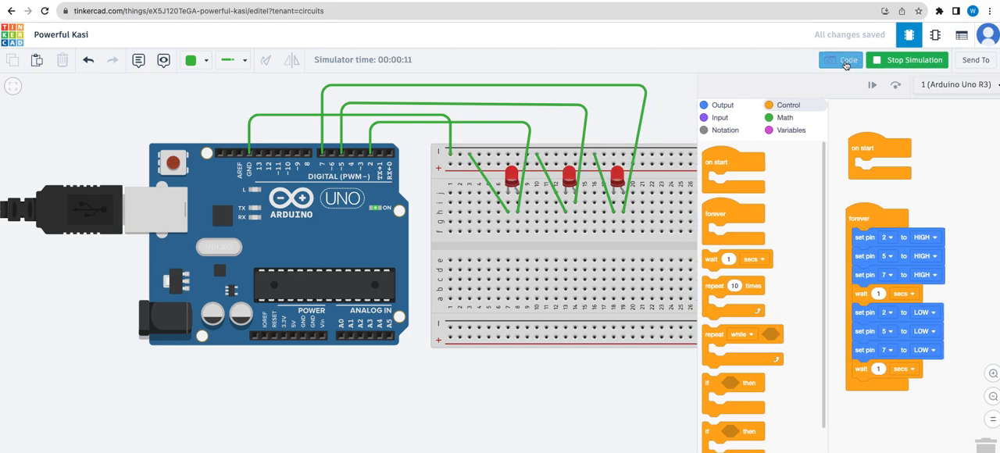